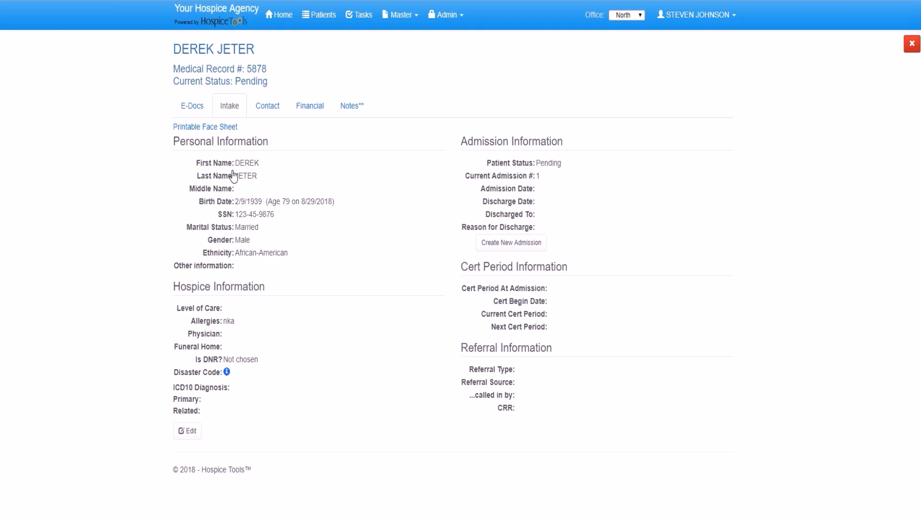
Make the Intake details editable and browse the physician list, closing it without choosing anyone.
click(187, 431)
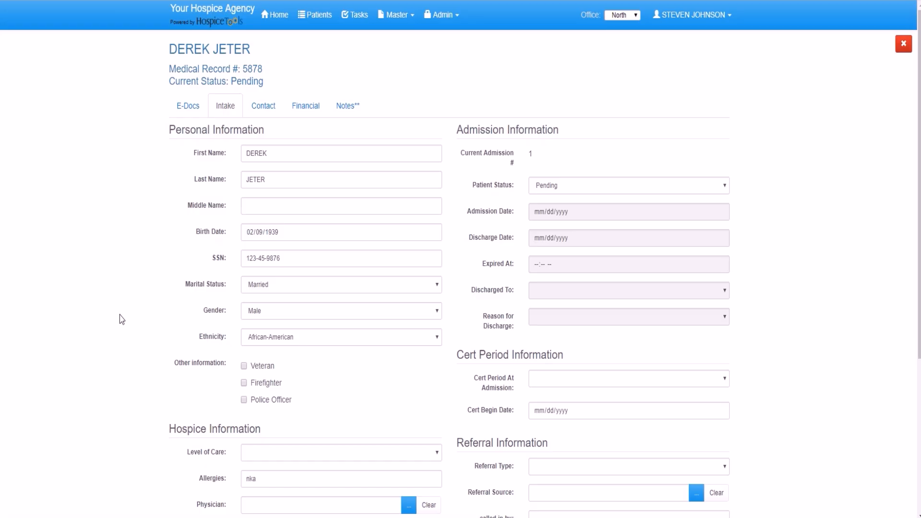
scroll(122, 319, down, 2)
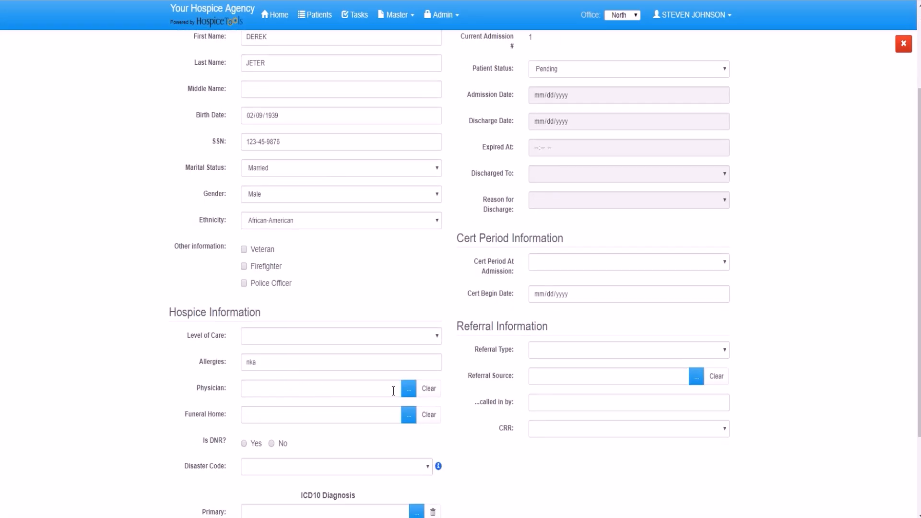
click(410, 389)
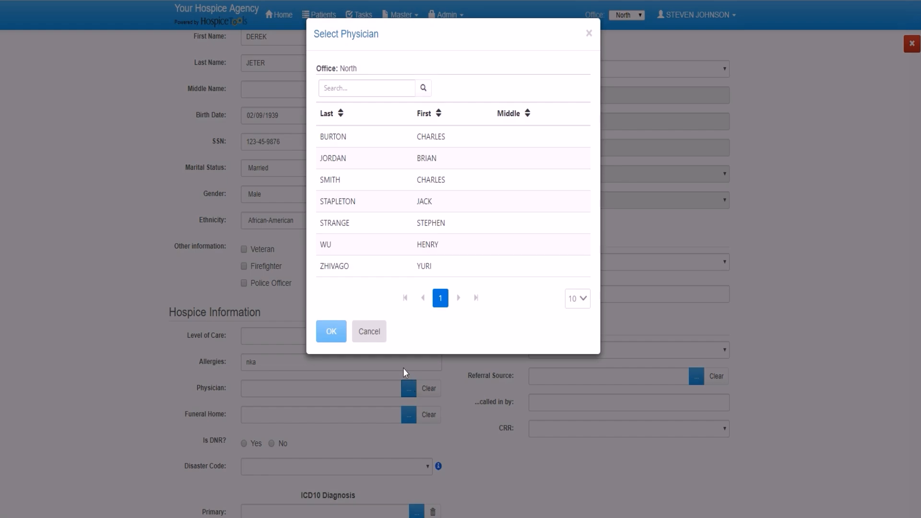
click(376, 337)
scroll(329, 390, down, 1)
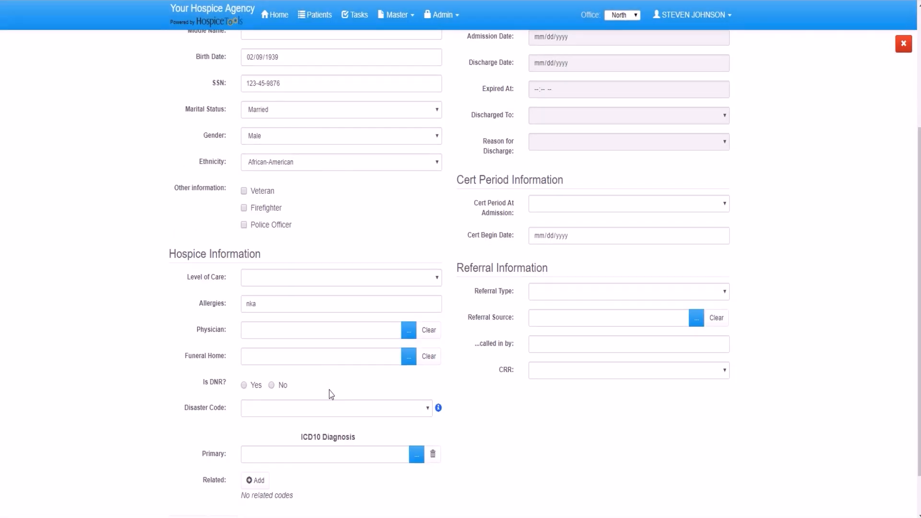
scroll(331, 386, up, 4)
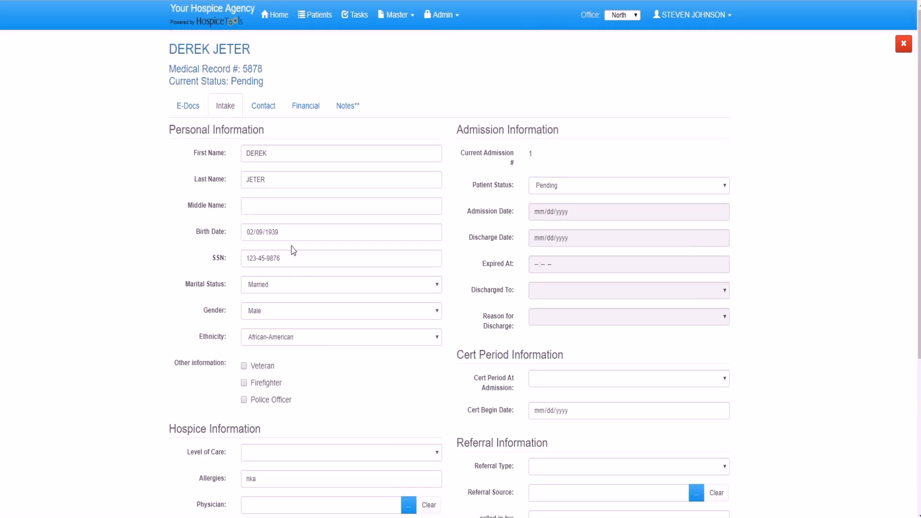
On the Contact tab, try a Facility location type and browse facilities, cancelling without picking one.
click(262, 106)
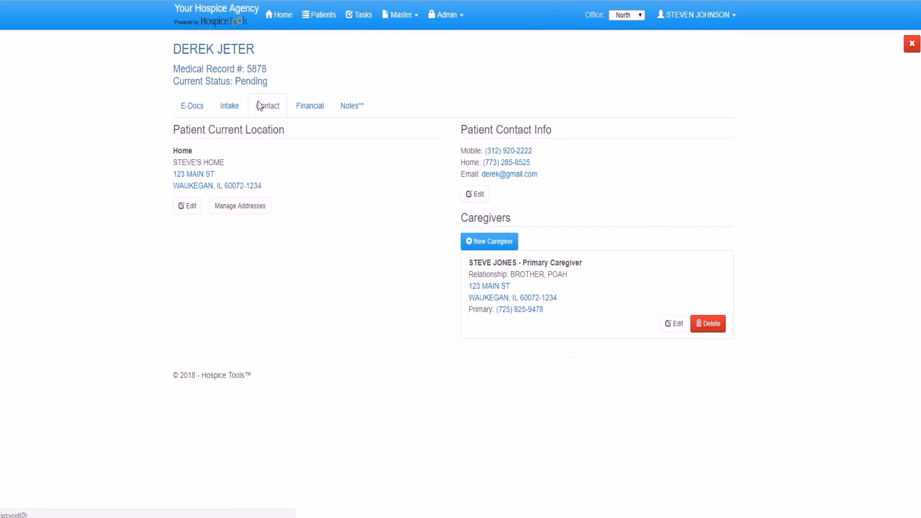
click(187, 206)
click(284, 154)
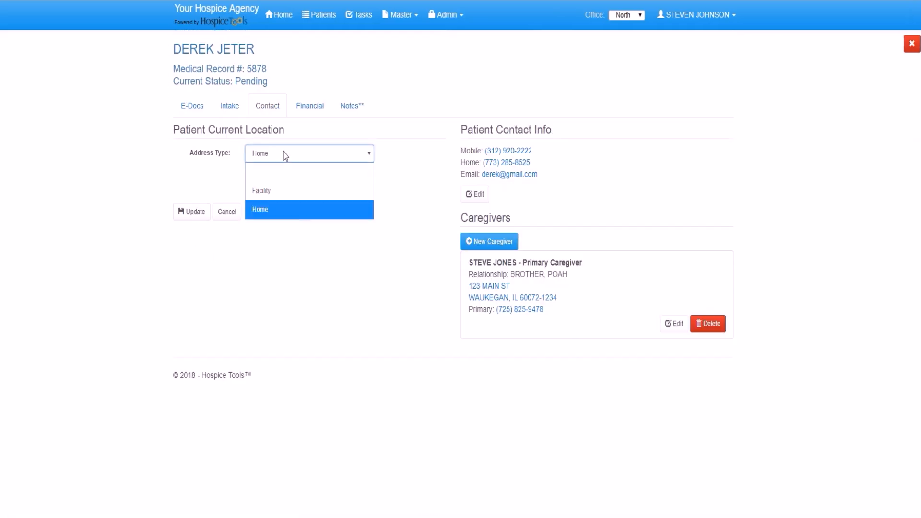
click(275, 188)
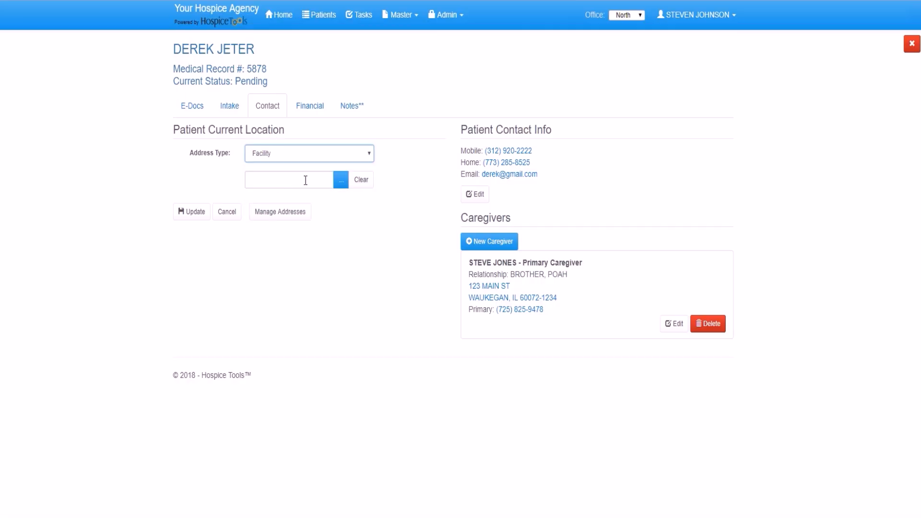
click(341, 181)
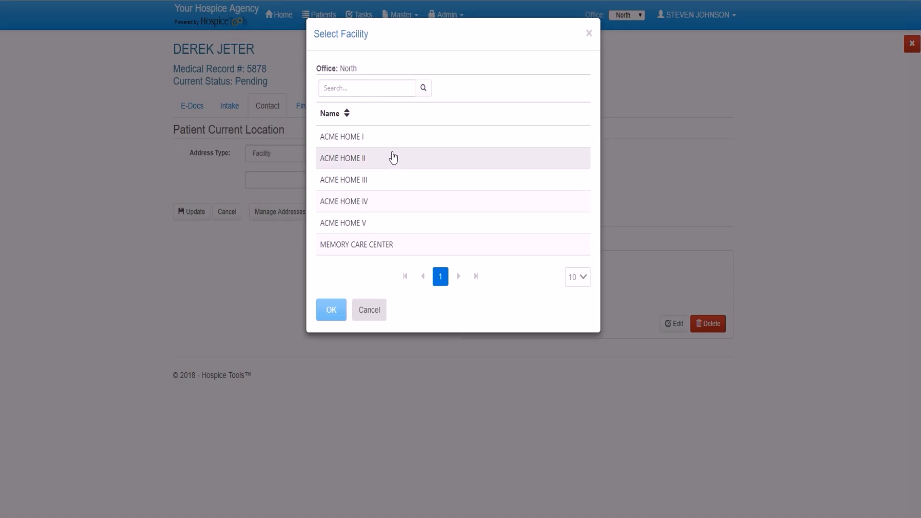
click(367, 315)
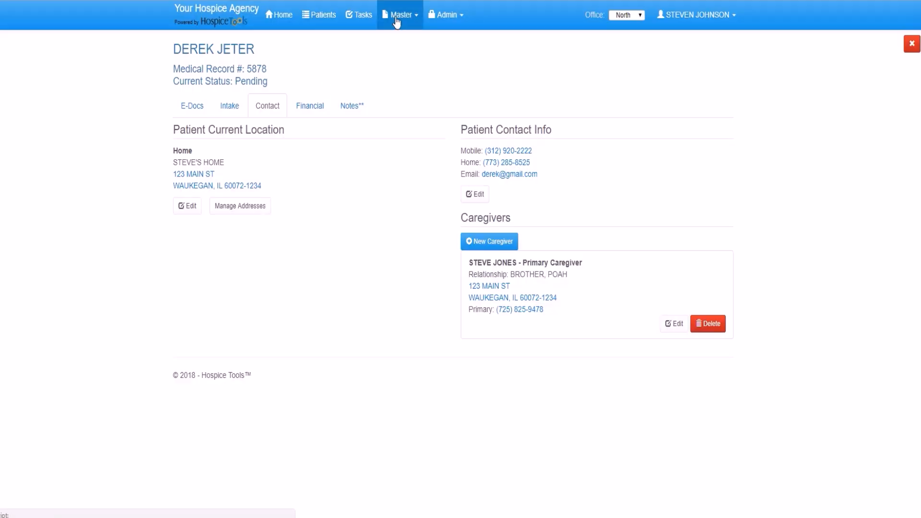
Start a new physician record with the physician's first name, last name and NPI number.
click(397, 22)
click(411, 56)
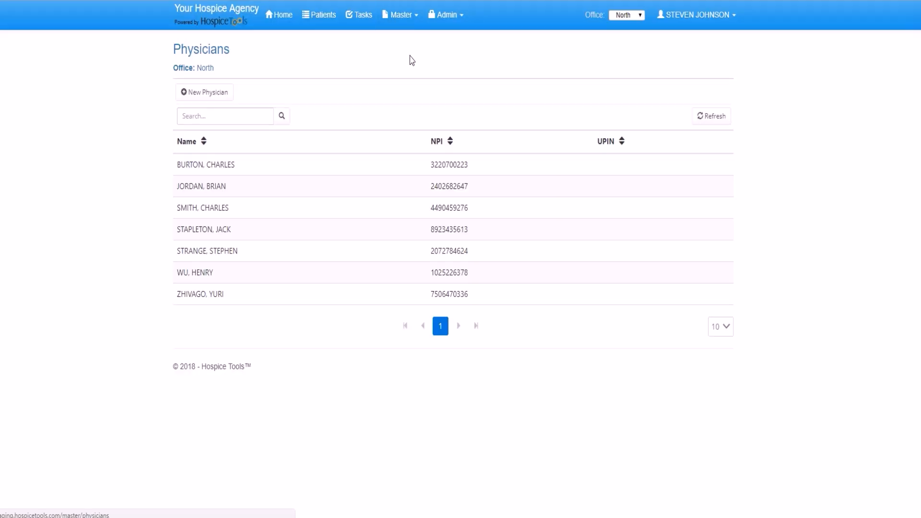
click(208, 99)
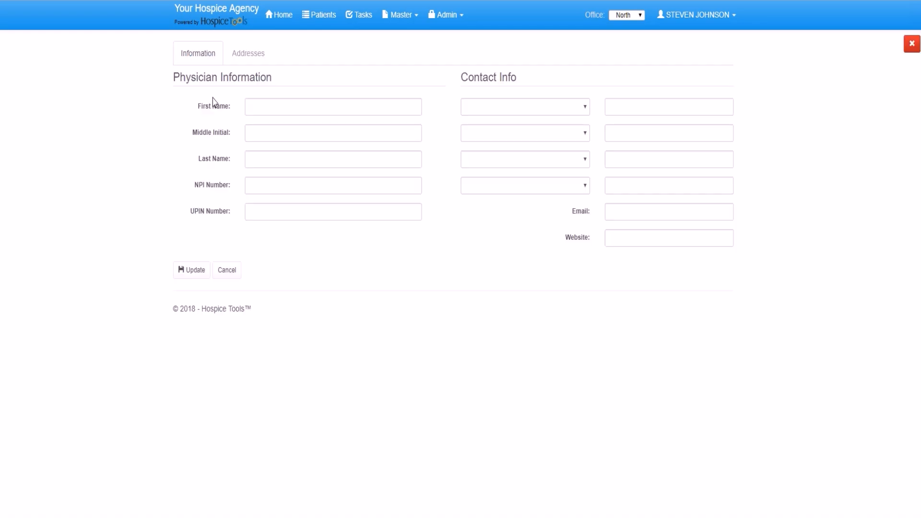
key(Tab)
key(Tab)
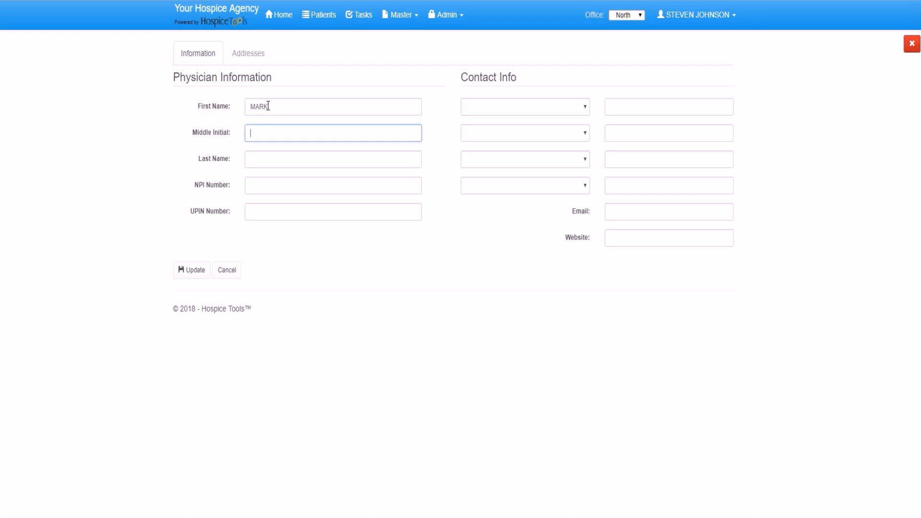
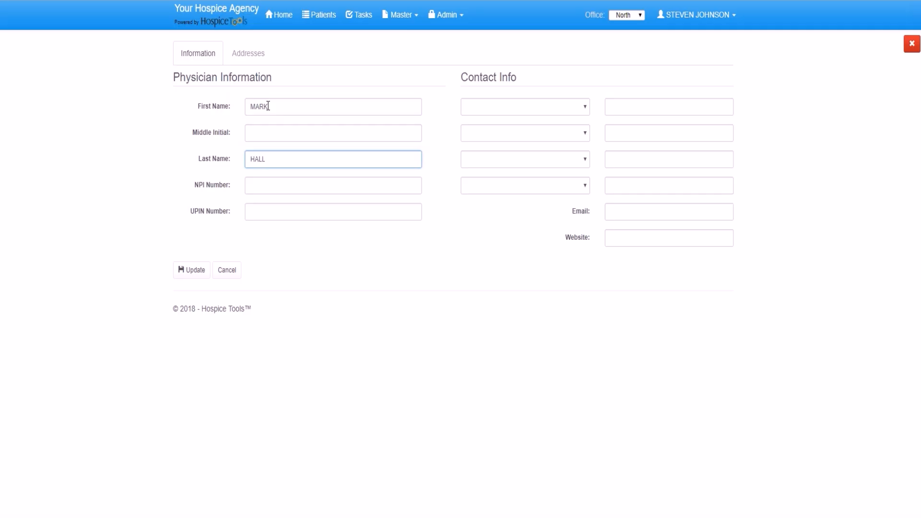
click(263, 185)
Add the physician's Business phone and Fax numbers and save the record.
click(511, 107)
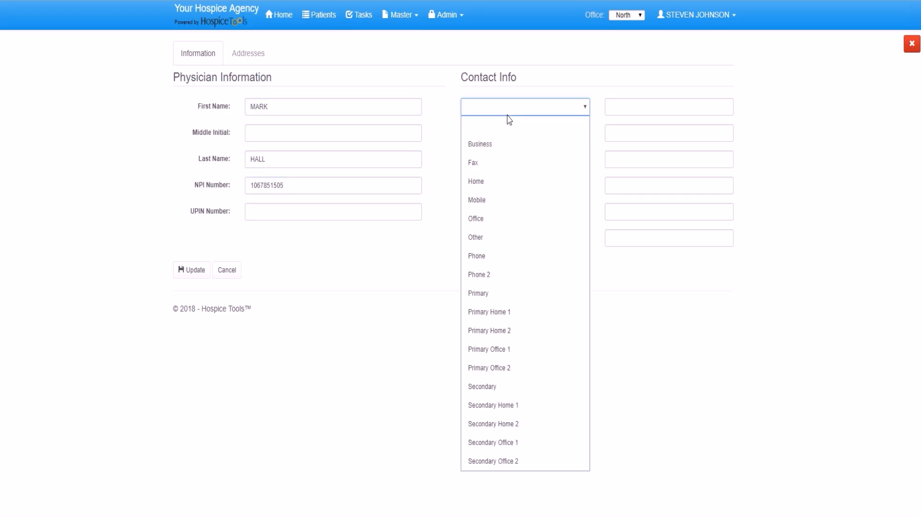
click(502, 140)
click(625, 107)
click(623, 132)
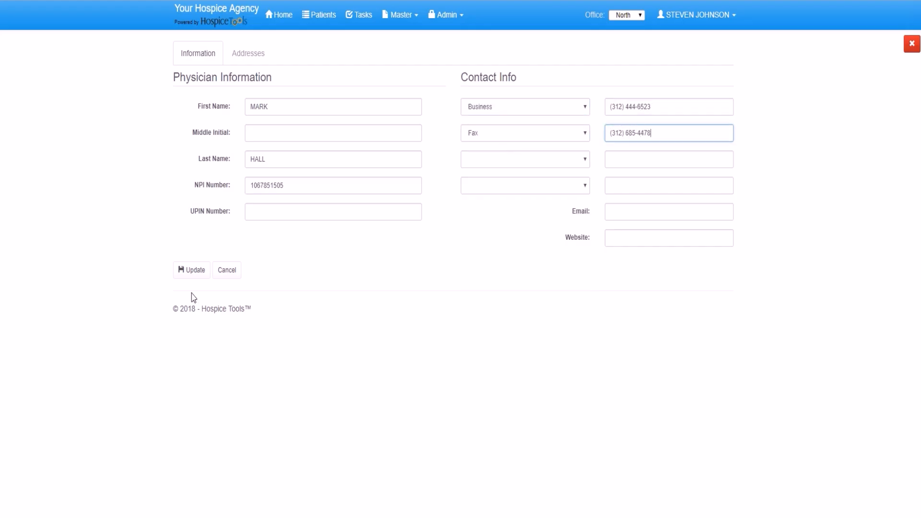
click(190, 270)
Save the physician's primary address on the Addresses tab.
click(256, 53)
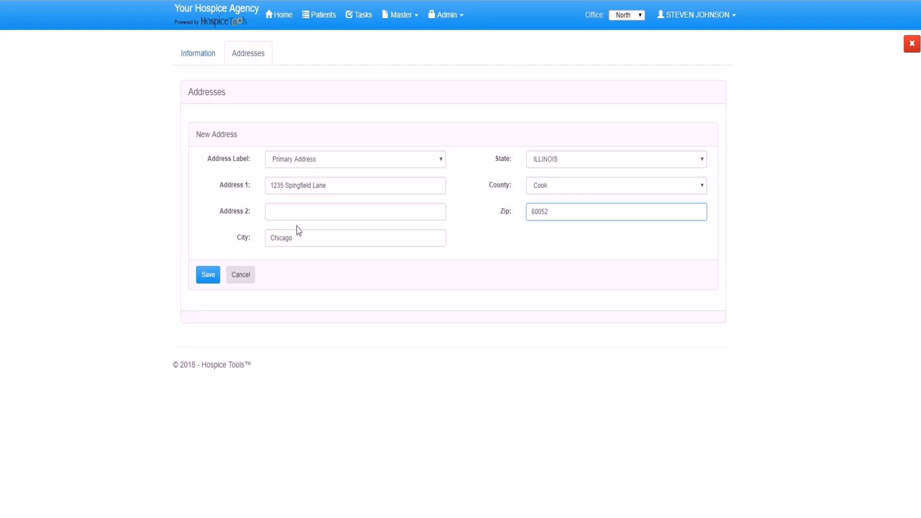
click(206, 278)
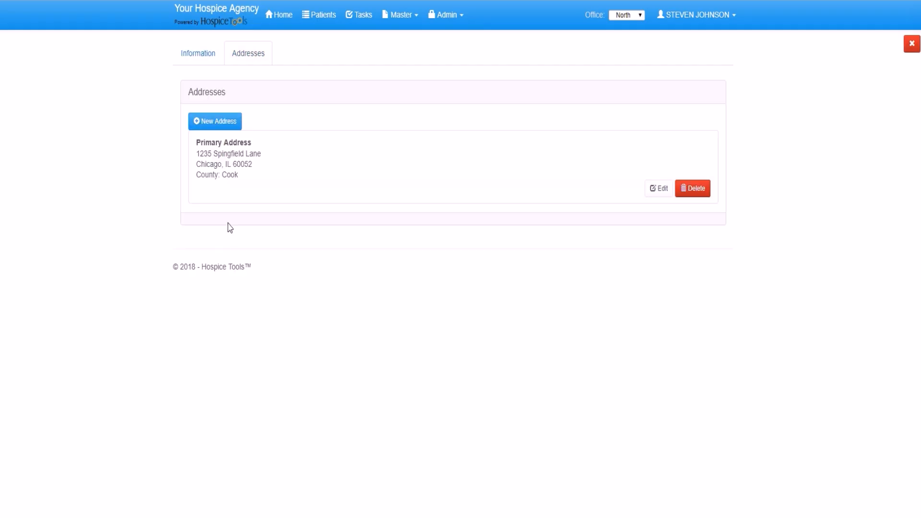
click(398, 19)
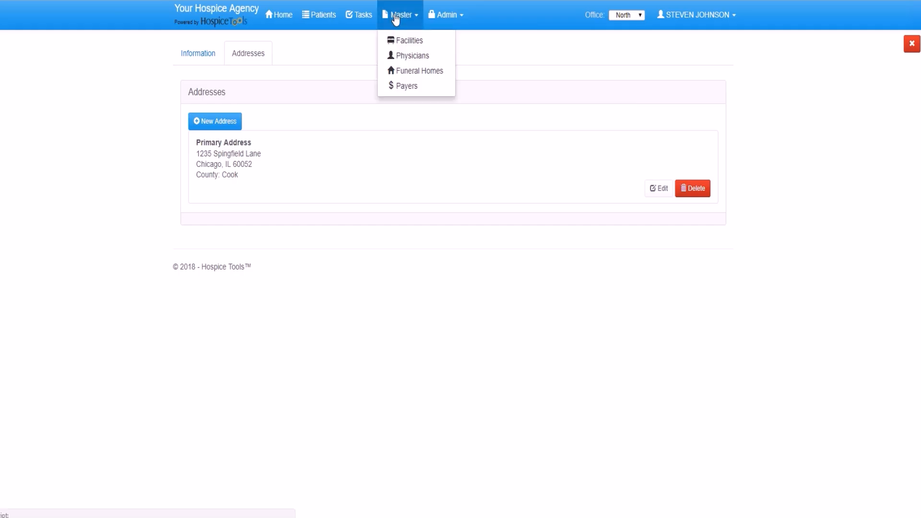
Navigate through the Master menu to the North office's Facilities list.
click(406, 65)
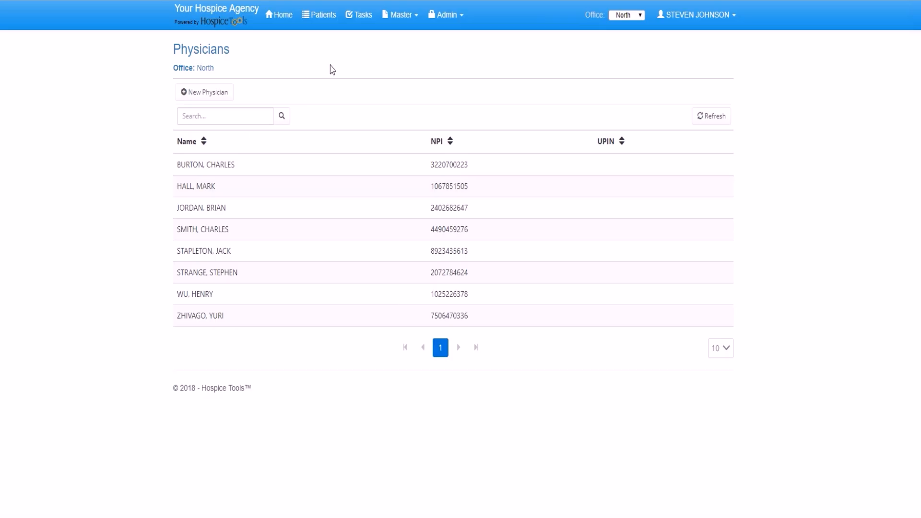
click(398, 26)
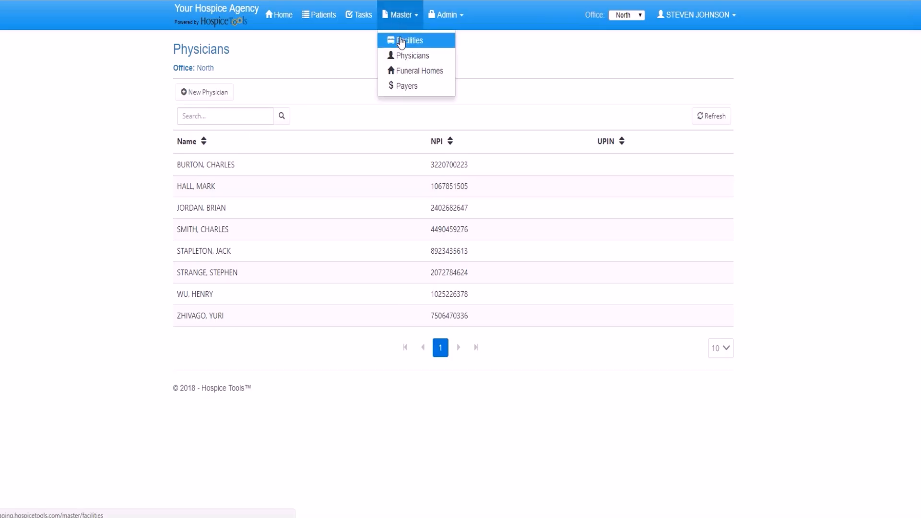
click(402, 42)
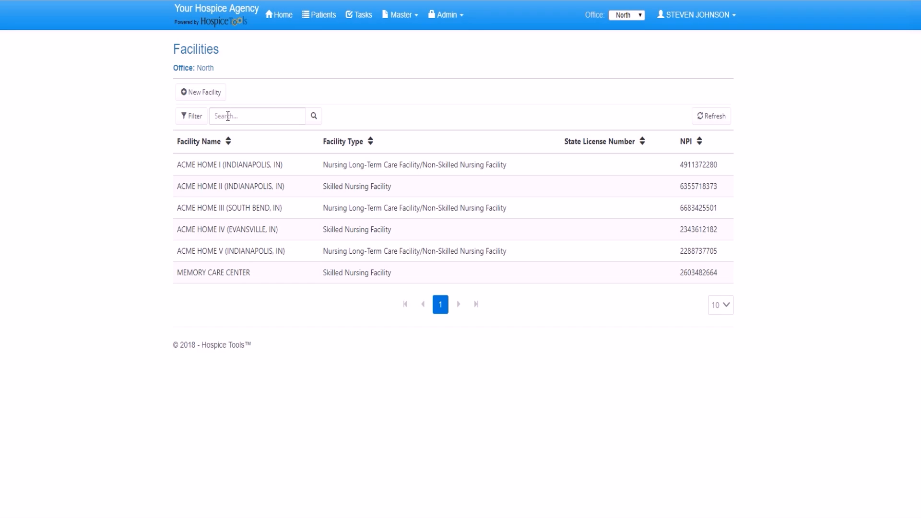
Create facility SHADY PINES NURSING & REHAB CENTER with its NPI and a daily rate of 100.
click(204, 94)
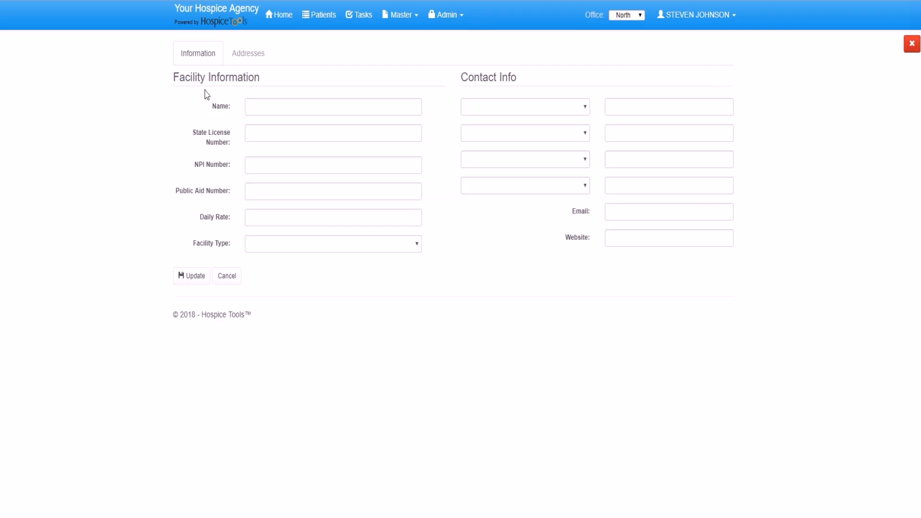
click(279, 99)
text(SHADY PINES NURSING & REHAB CENTER)
click(291, 166)
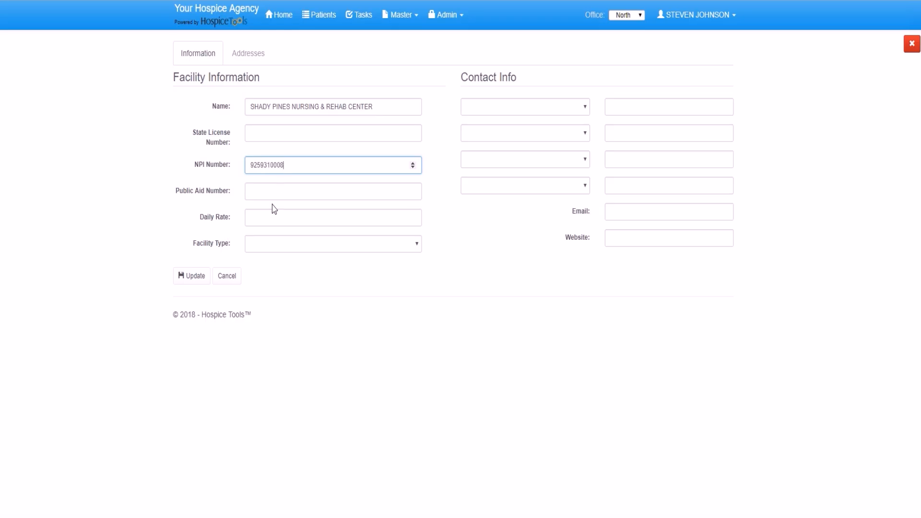
click(271, 216)
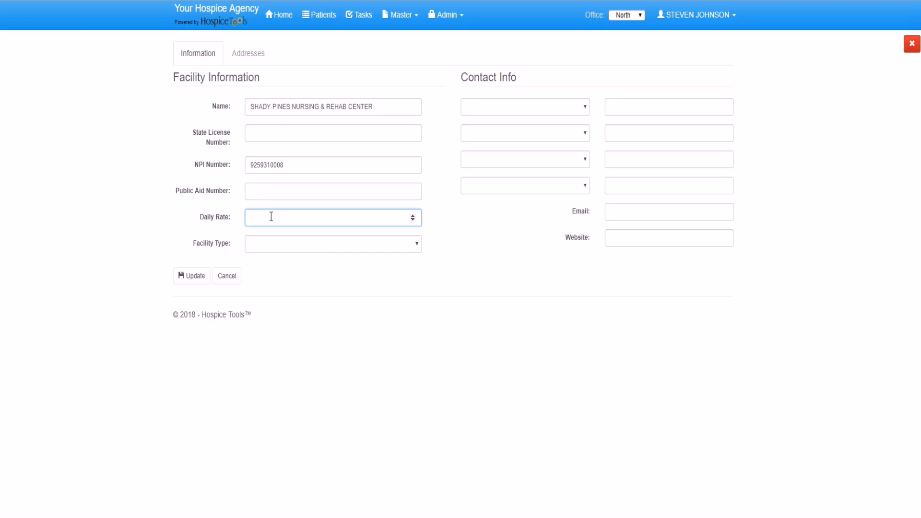
text(100)
Make it a Skilled Nursing Facility with a Business phone number, then save the facility.
click(290, 252)
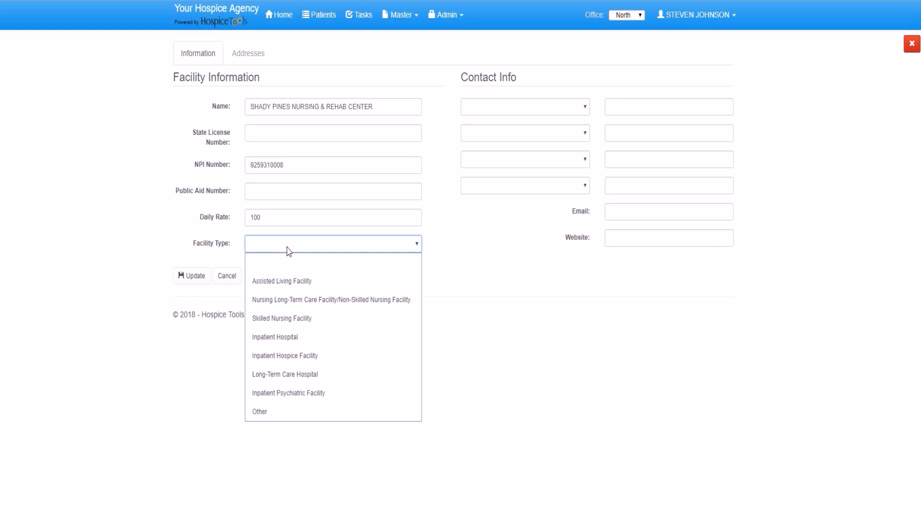
click(294, 318)
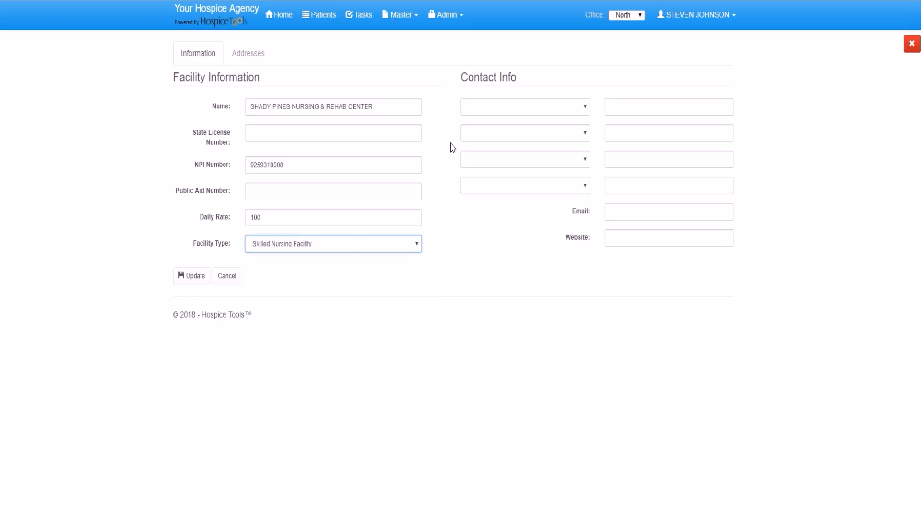
click(499, 101)
click(487, 331)
click(635, 108)
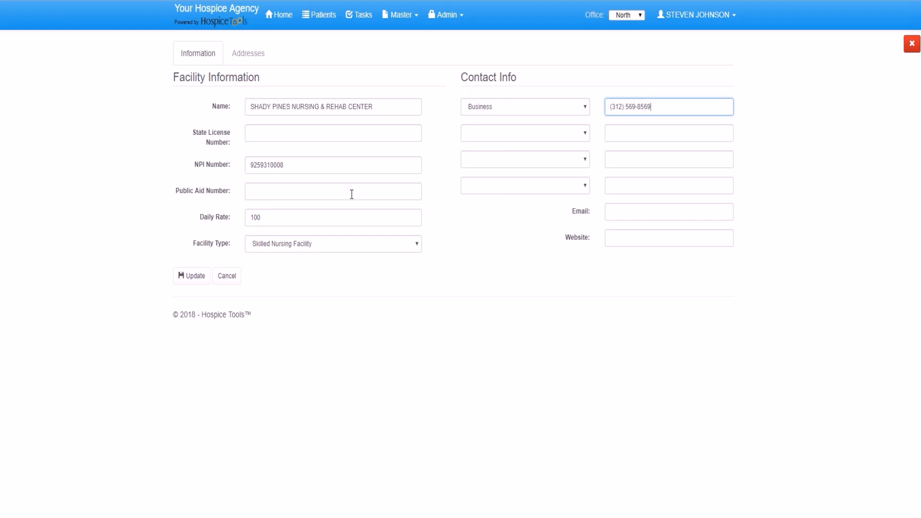
click(184, 277)
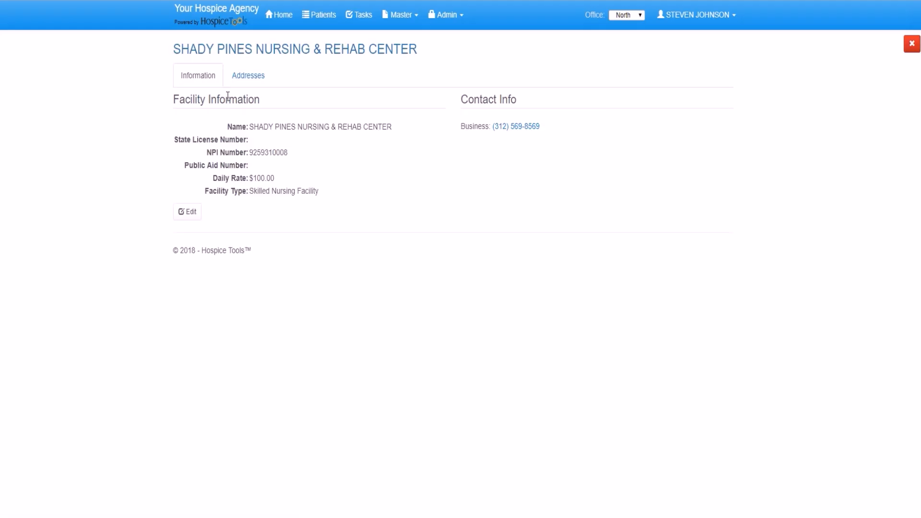
Add and save a new facility address in Cook County with its zip code.
click(242, 82)
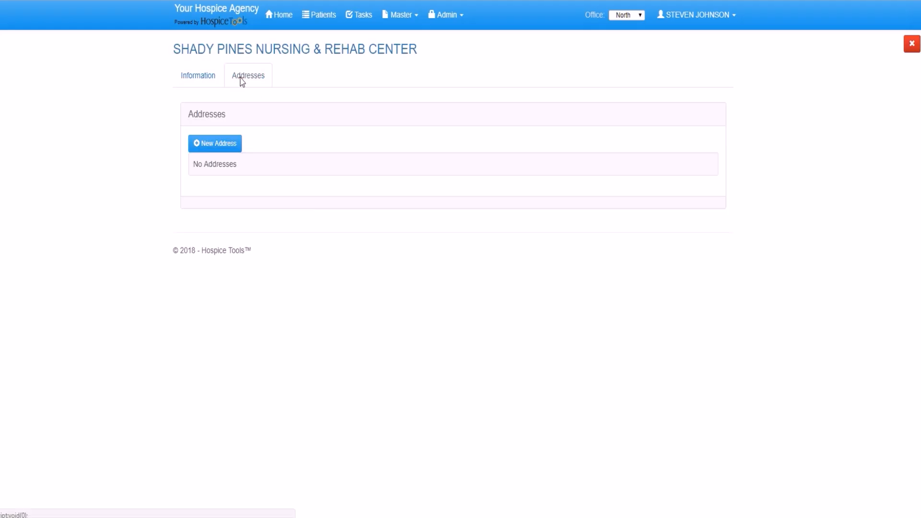
click(215, 144)
click(559, 211)
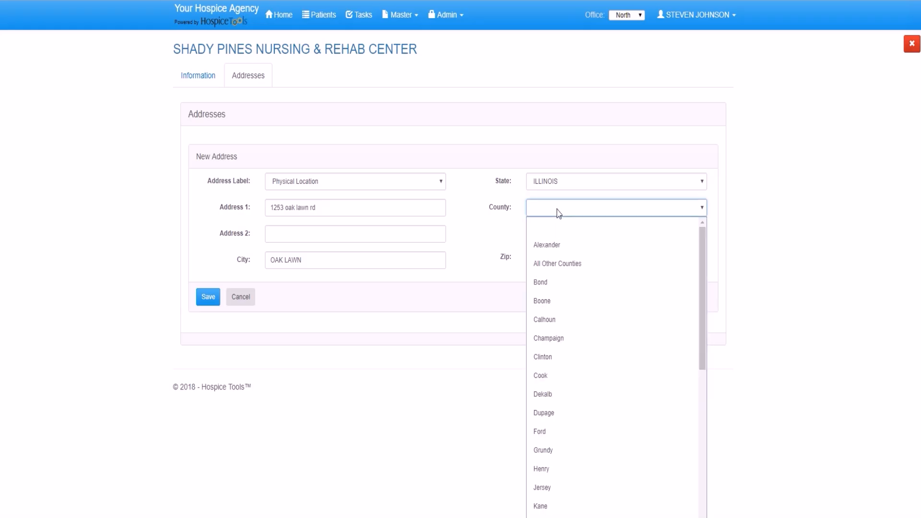
click(557, 374)
click(552, 254)
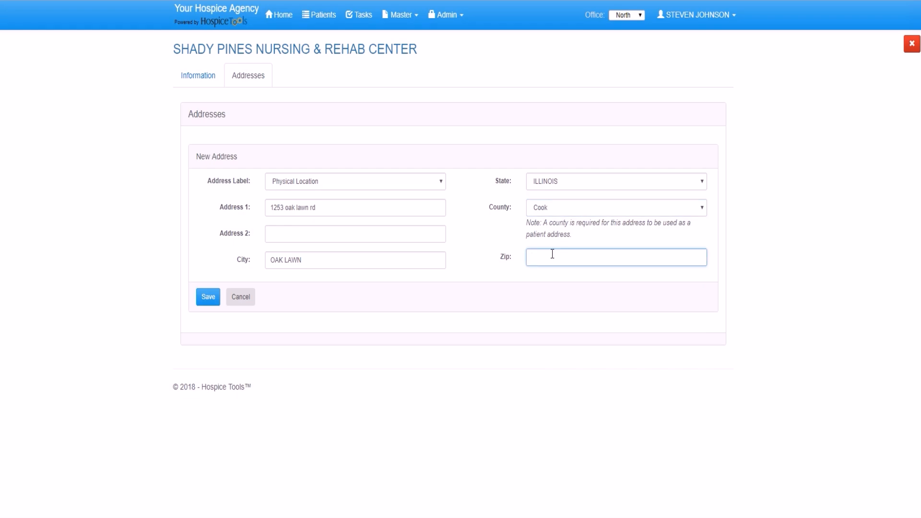
text(60076)
click(201, 298)
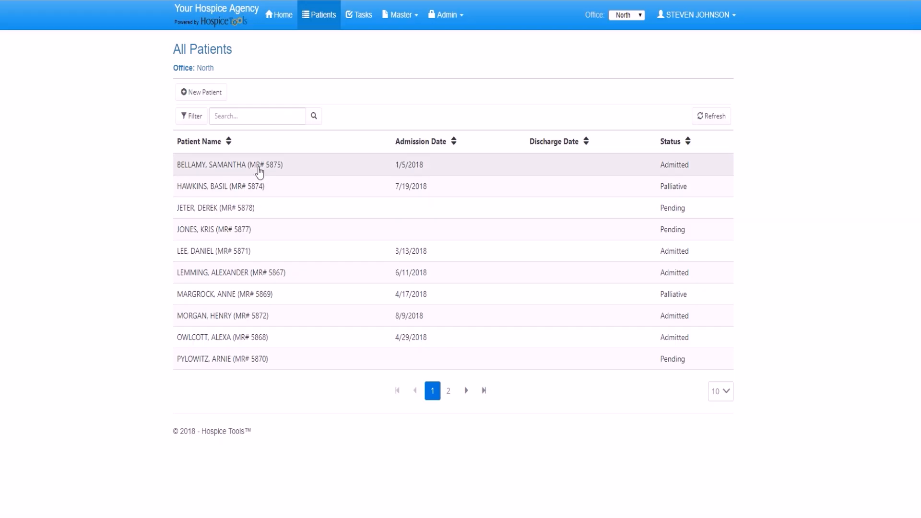
Search patients by surname, open the matching patient, and make their Intake tab editable.
click(250, 115)
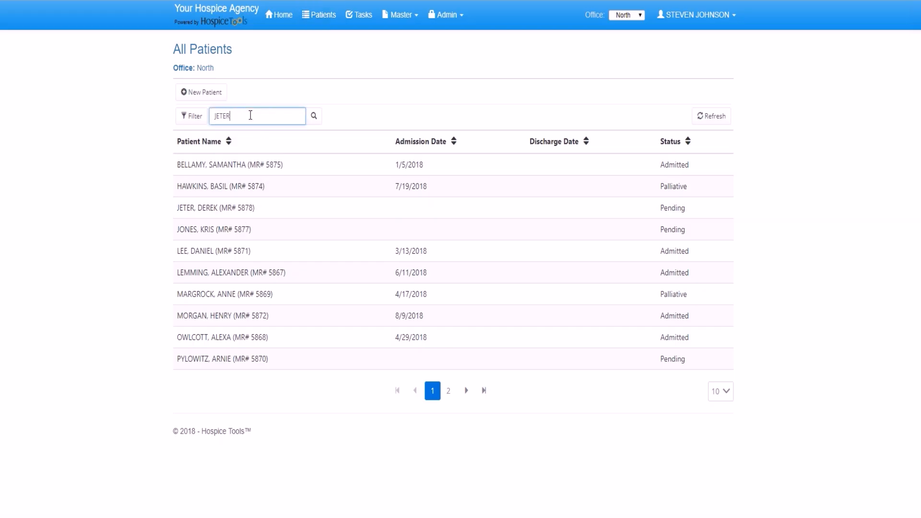
click(255, 165)
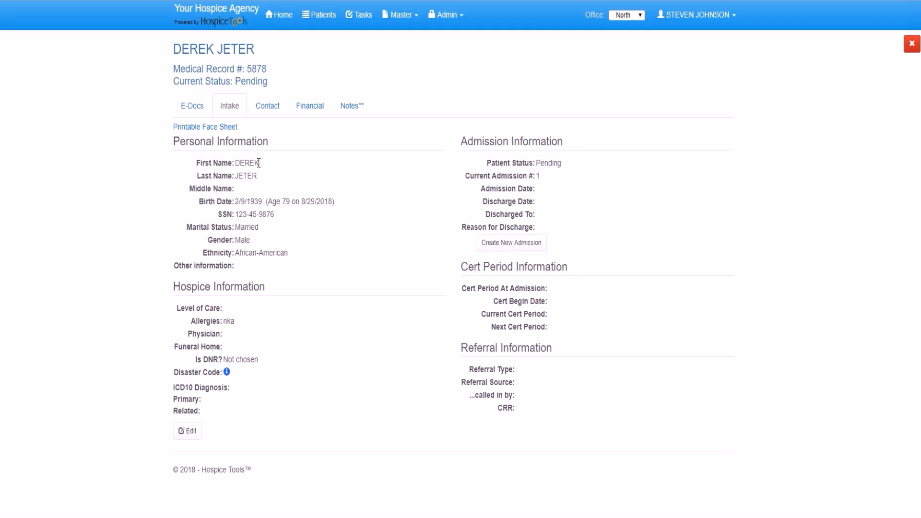
click(198, 432)
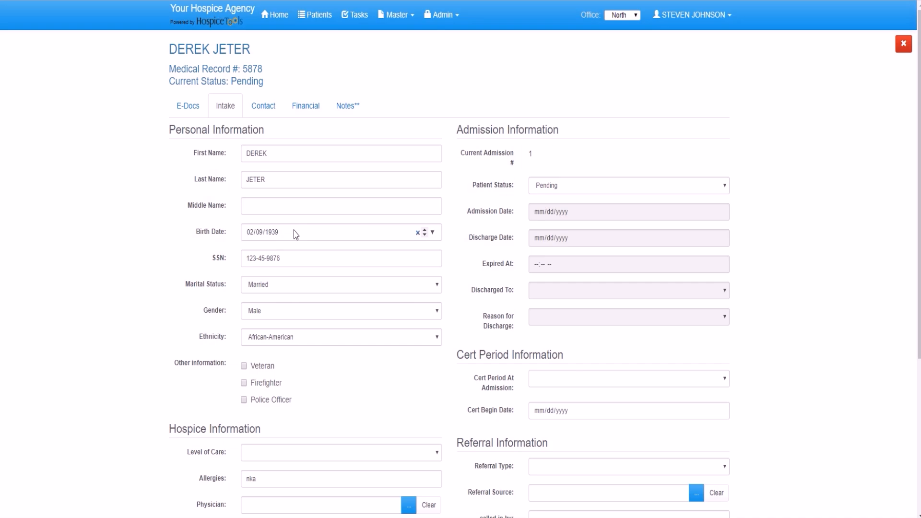
Set the patient's Level of Care to Routine Home Care.
scroll(296, 234, down, 1)
scroll(298, 232, down, 1)
click(277, 335)
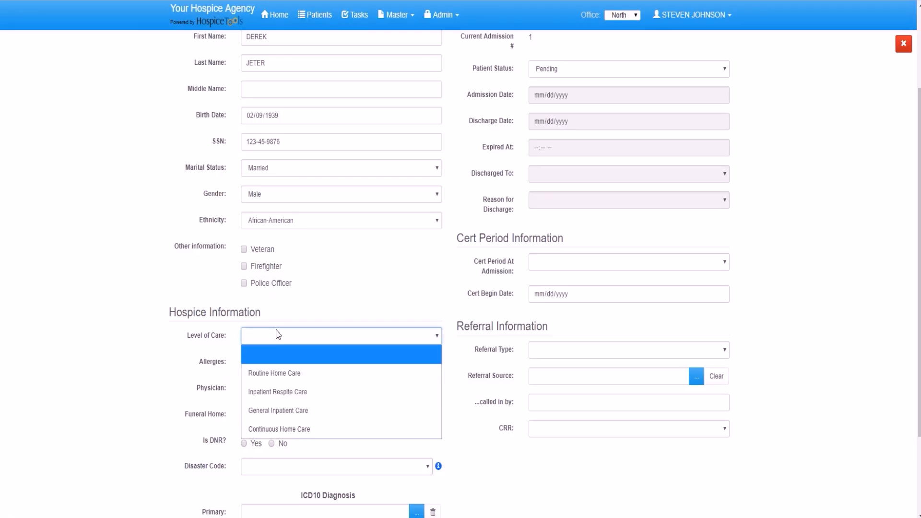
click(286, 379)
Assign the attending physician from the physician list and view the Disaster Code explanations.
scroll(323, 269, down, 1)
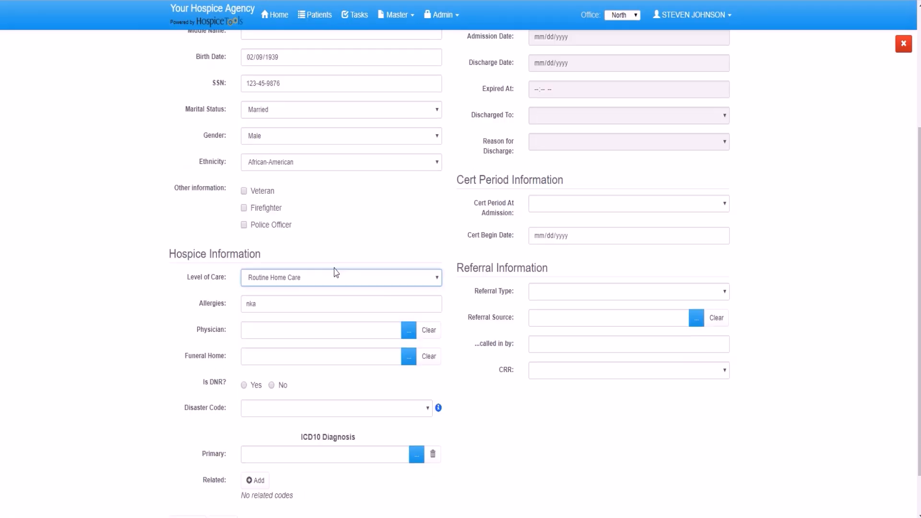
click(409, 329)
click(336, 156)
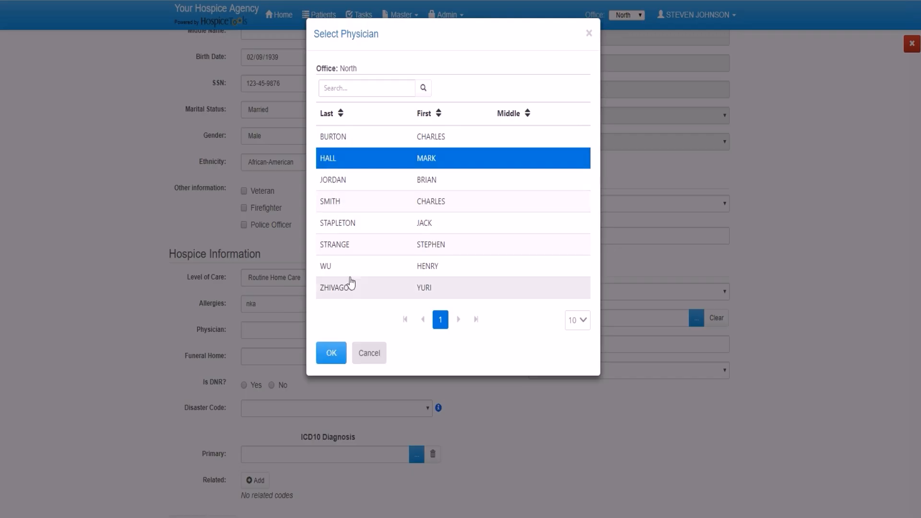
click(331, 352)
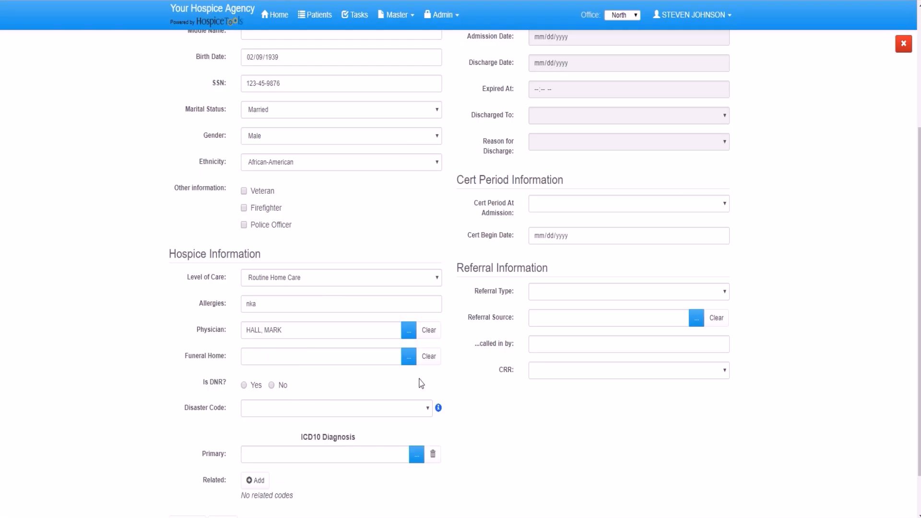
click(438, 409)
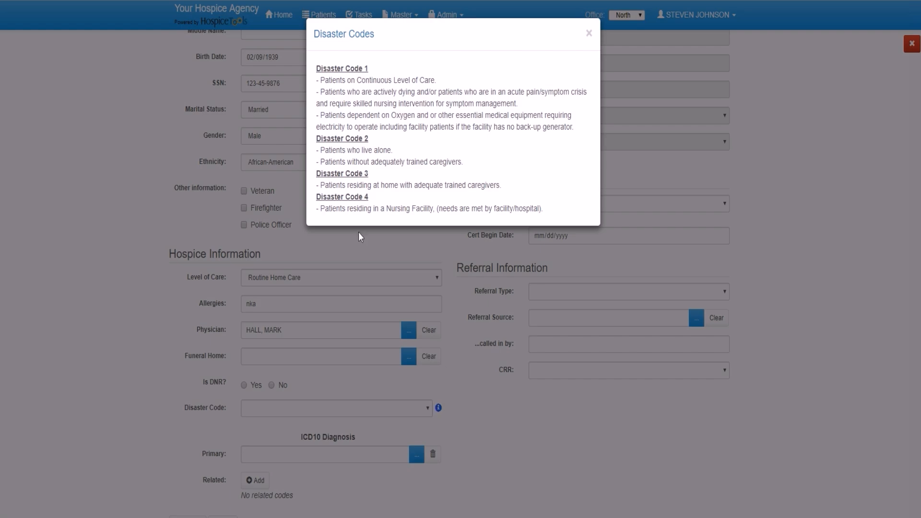
Set the patient's Disaster Code to Disaster Code 4.
click(589, 34)
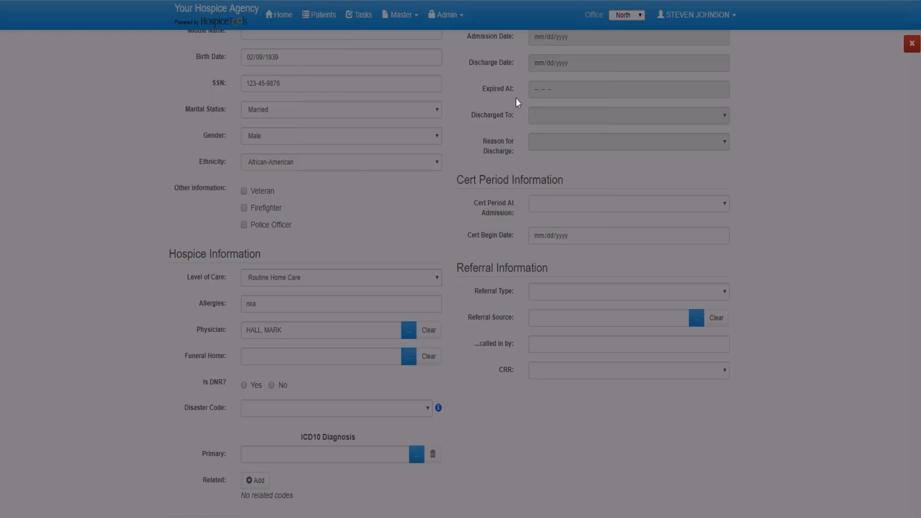
click(389, 407)
click(298, 499)
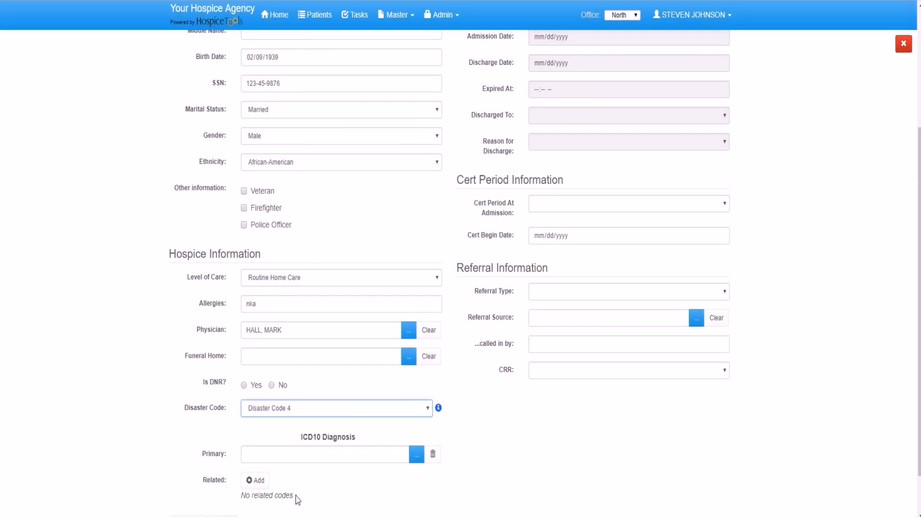
Make G30.9 Alzheimer's disease, unspecified the primary ICD10 diagnosis.
click(414, 461)
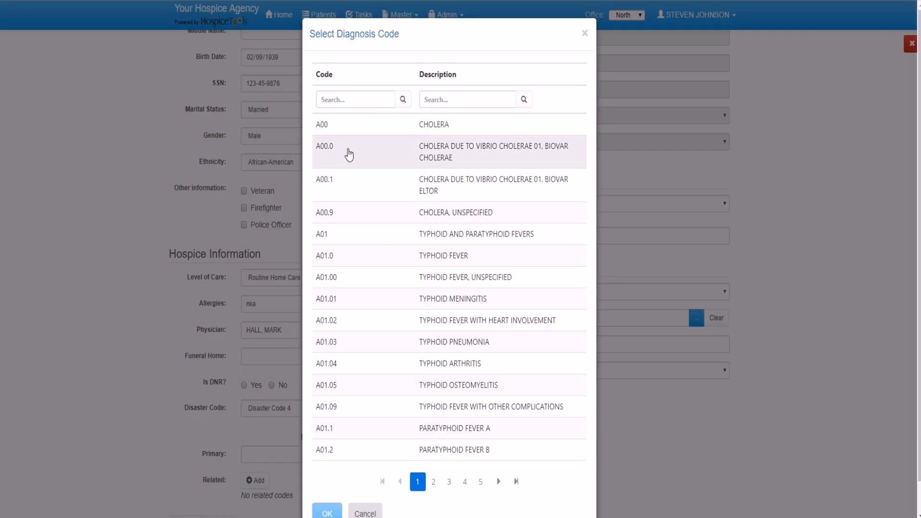
click(342, 100)
text(G30.9)
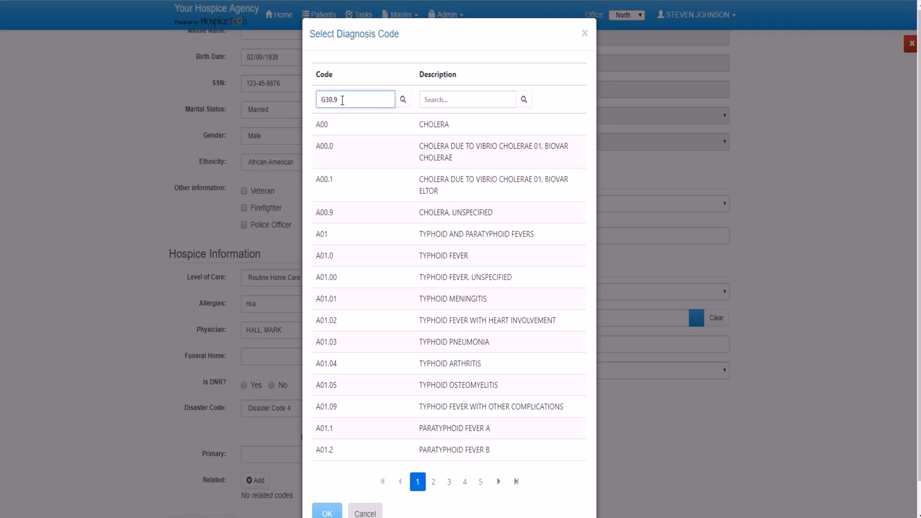
click(403, 100)
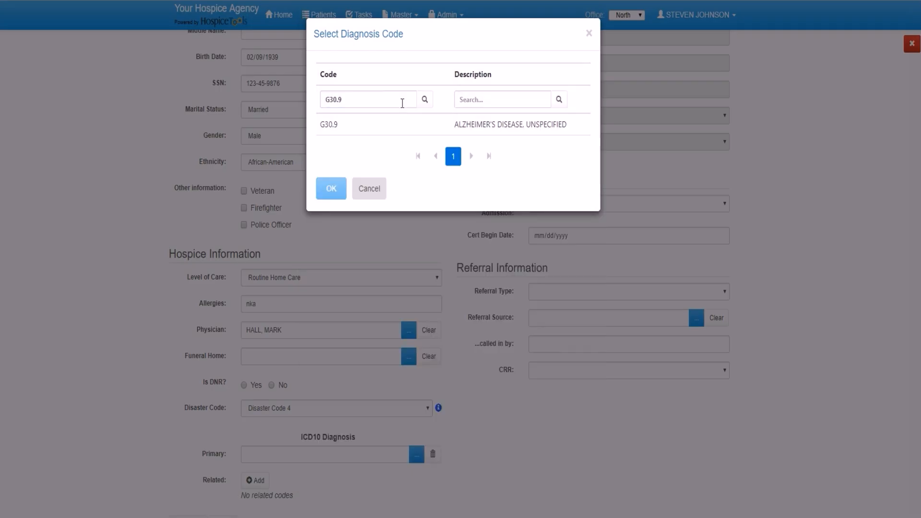
click(366, 125)
click(330, 189)
scroll(335, 288, down, 1)
click(417, 403)
click(359, 97)
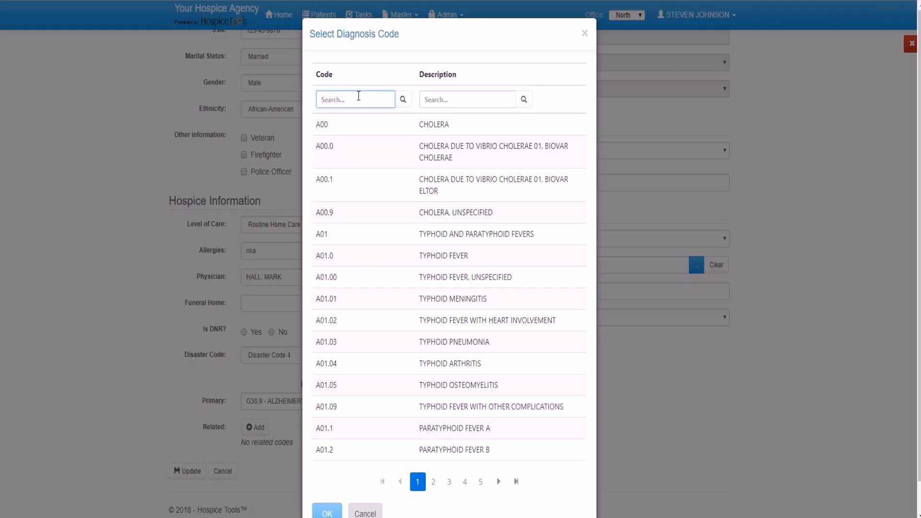
key(Escape)
scroll(550, 403, up, 5)
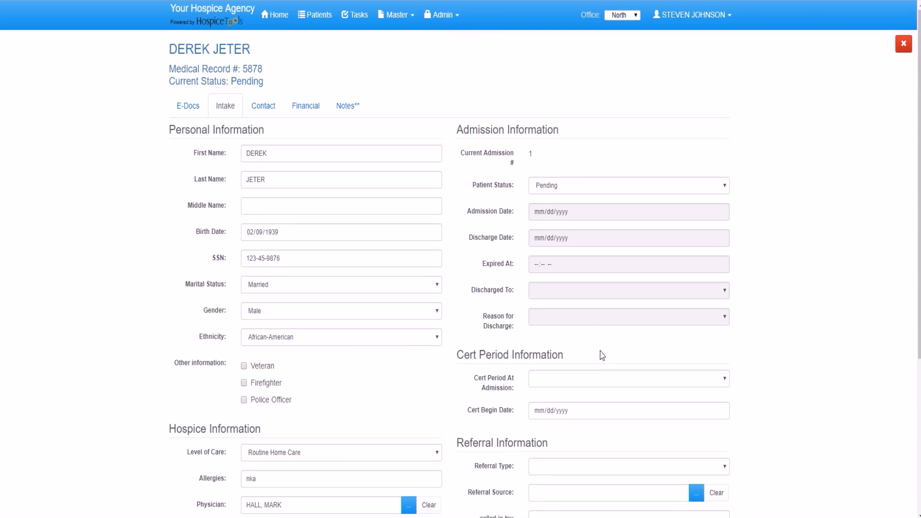
Set Patient Status to Admitted with Admission Date 08/01/2018.
click(574, 189)
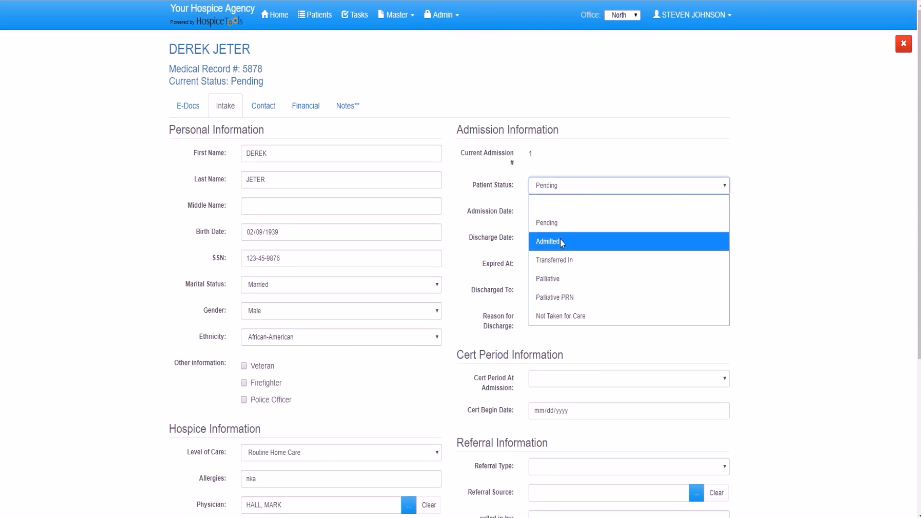
click(562, 241)
click(570, 214)
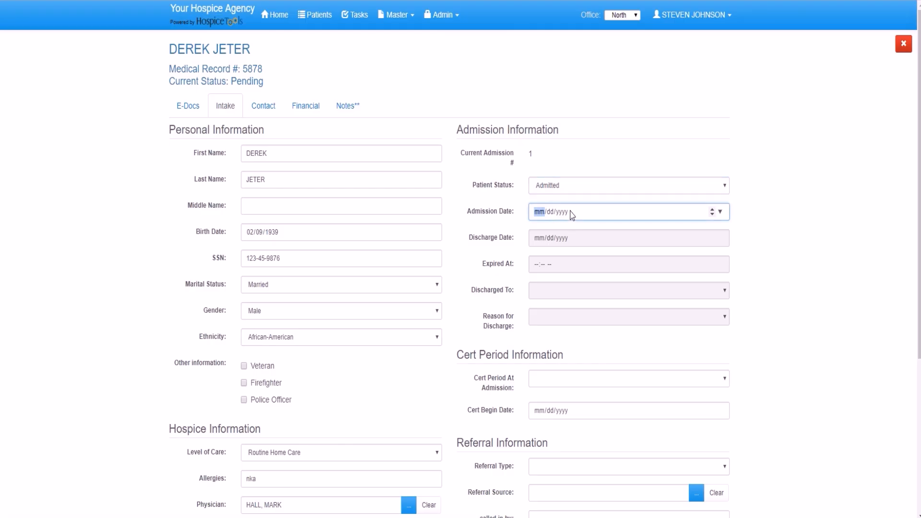
text(08012)
click(574, 241)
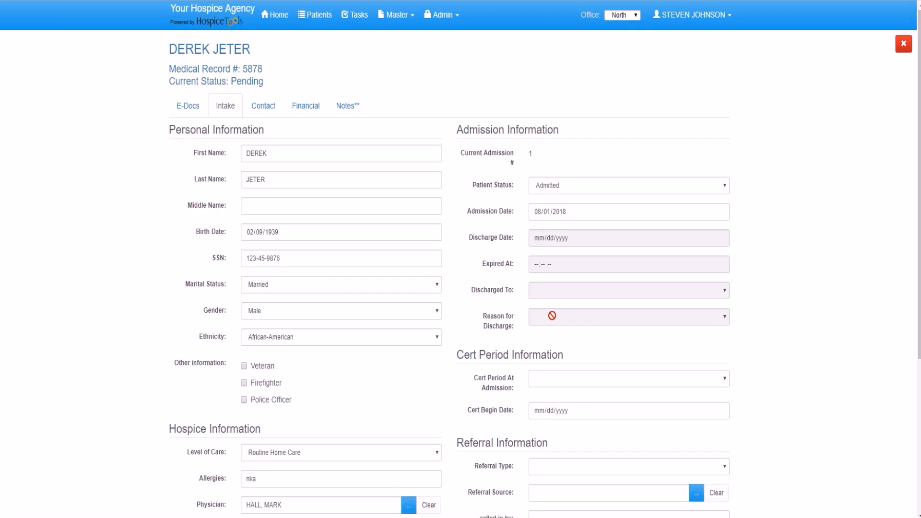
Choose First 90 Days as the cert period, beginning 08/01/2018.
click(567, 384)
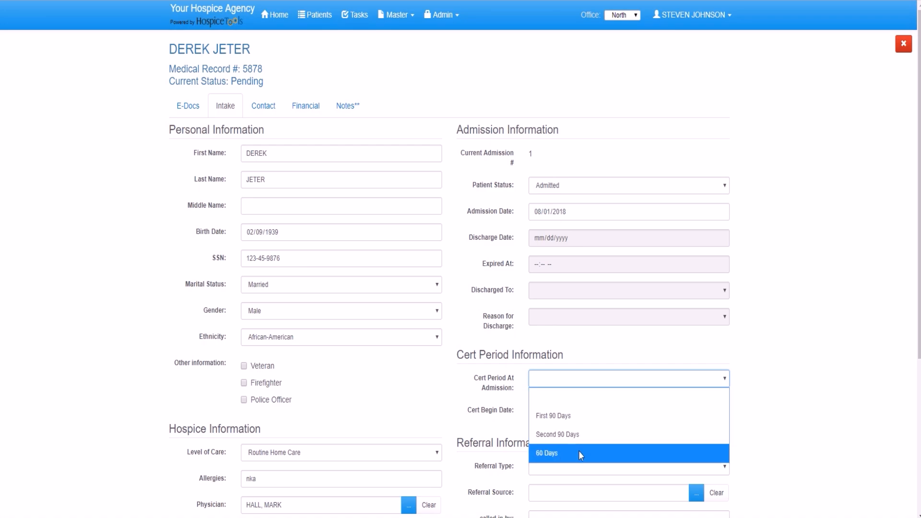
click(567, 416)
click(552, 420)
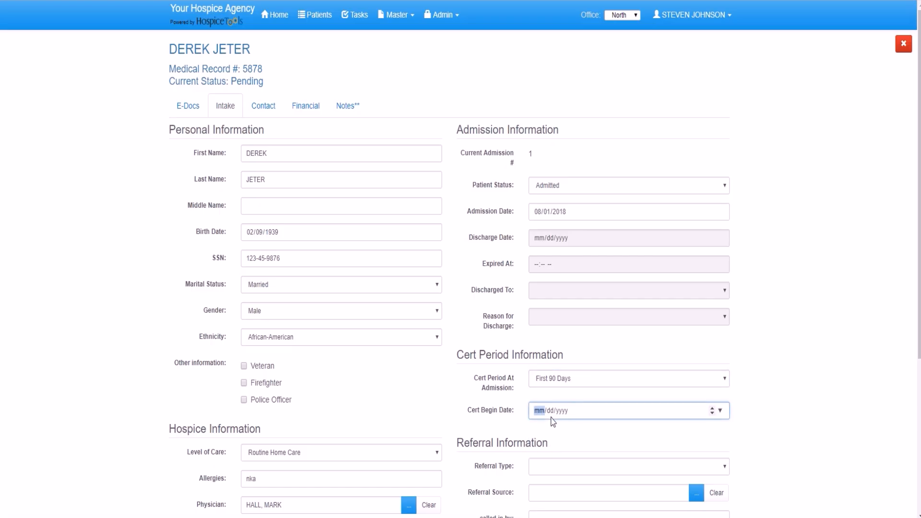
text(08/01/2018)
click(832, 349)
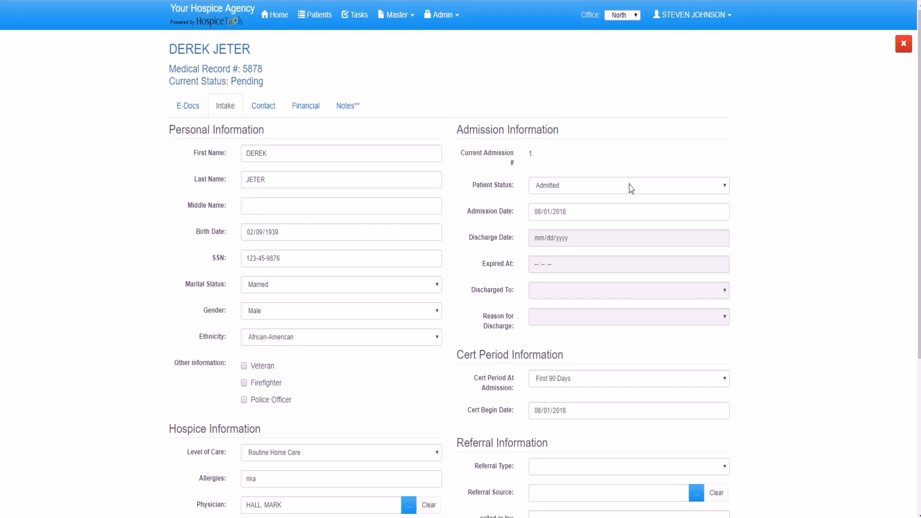
Set the referral type to Hospice with Memory Care Center as the referral source.
scroll(676, 319, down, 1)
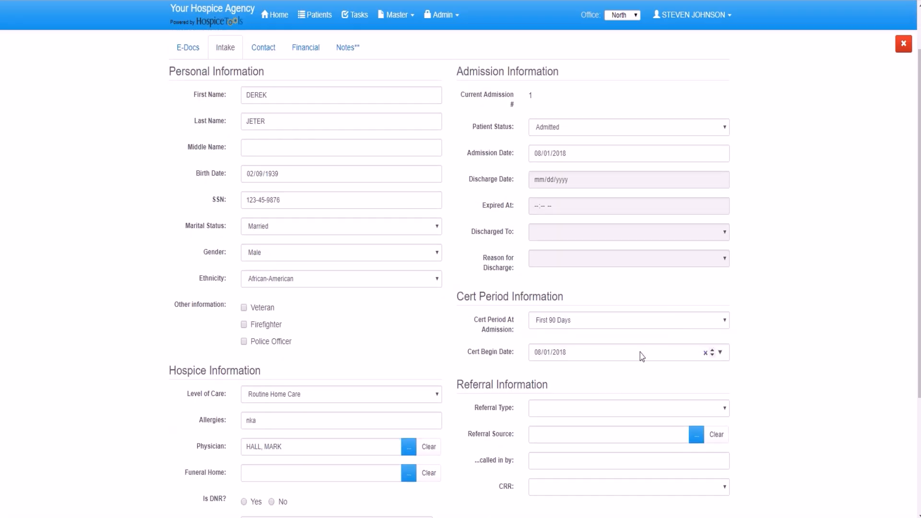
click(589, 416)
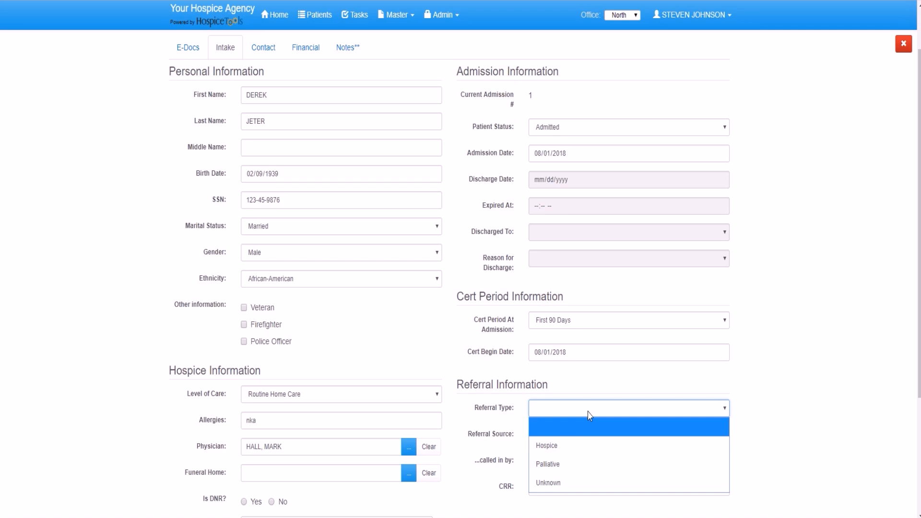
click(572, 442)
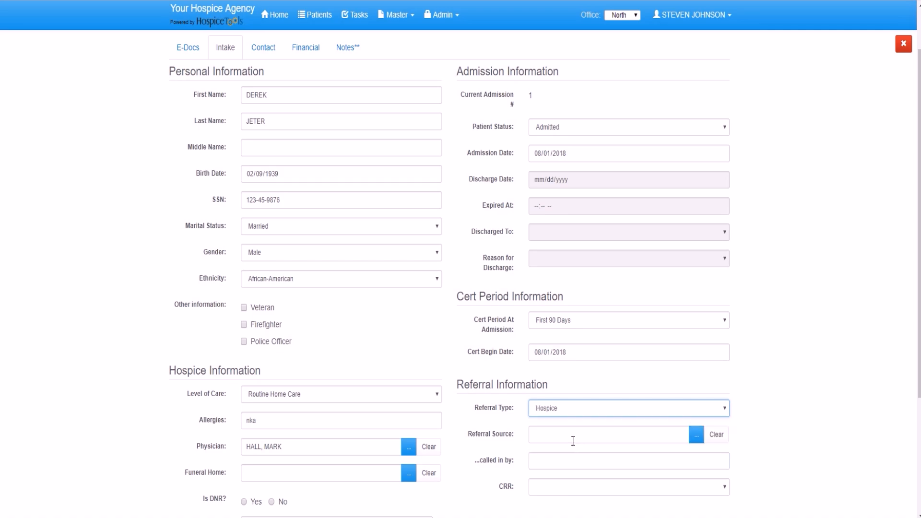
click(696, 436)
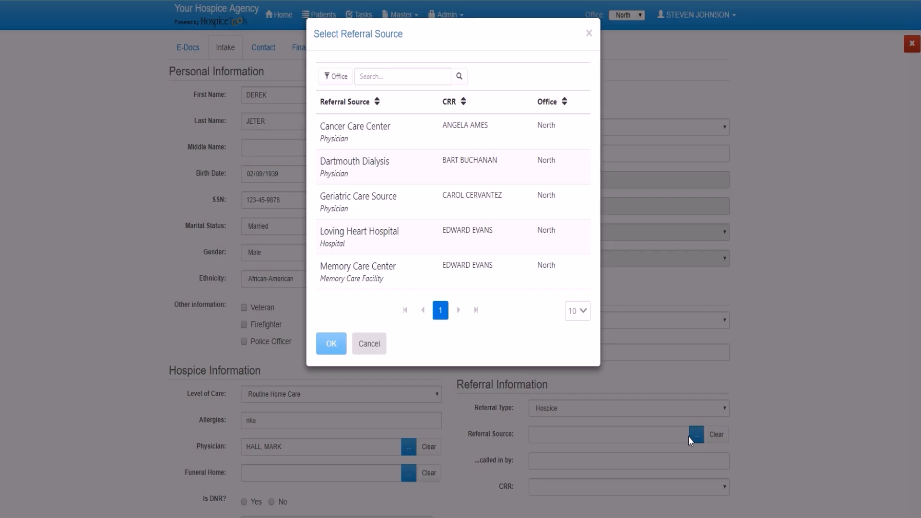
click(377, 281)
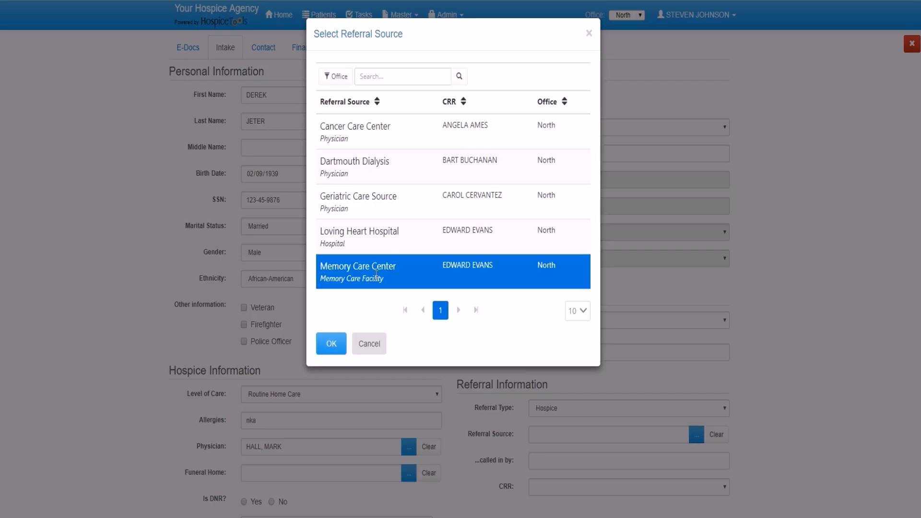
click(331, 343)
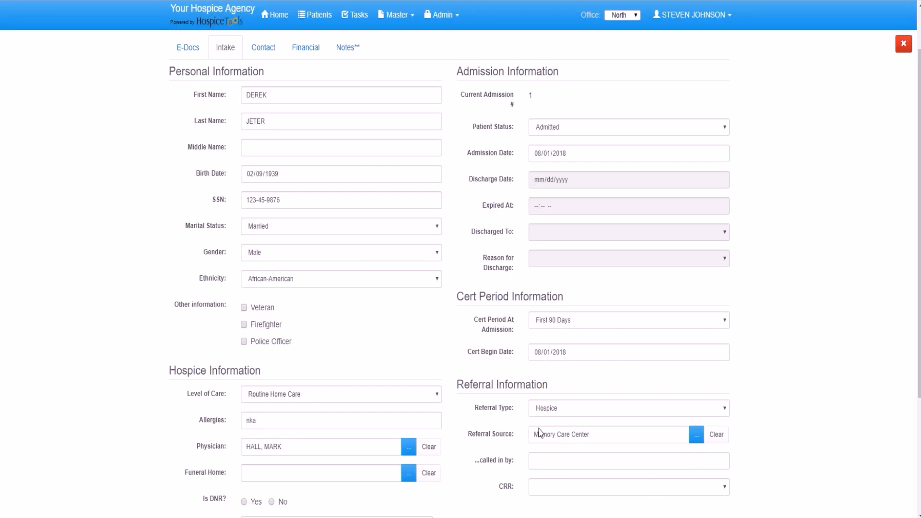
Enter the name of the person who called in the referral and assign a CRR.
click(570, 461)
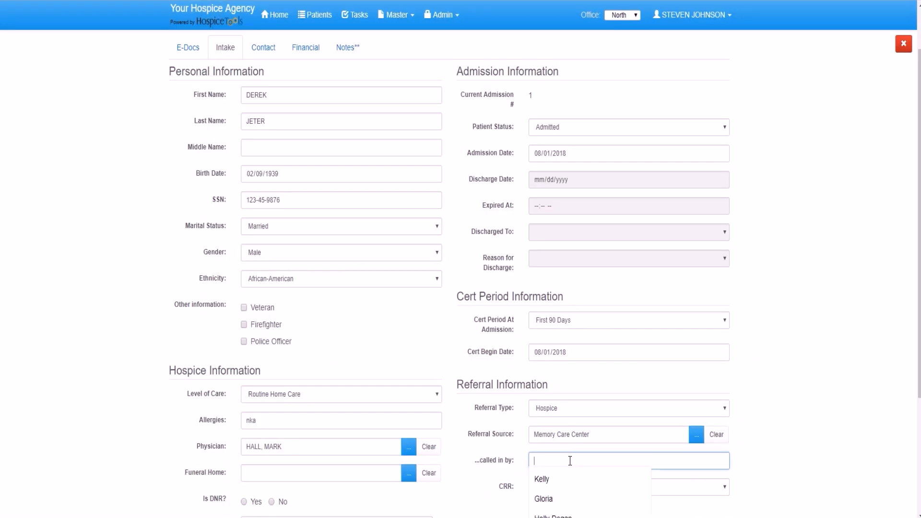
text(monica)
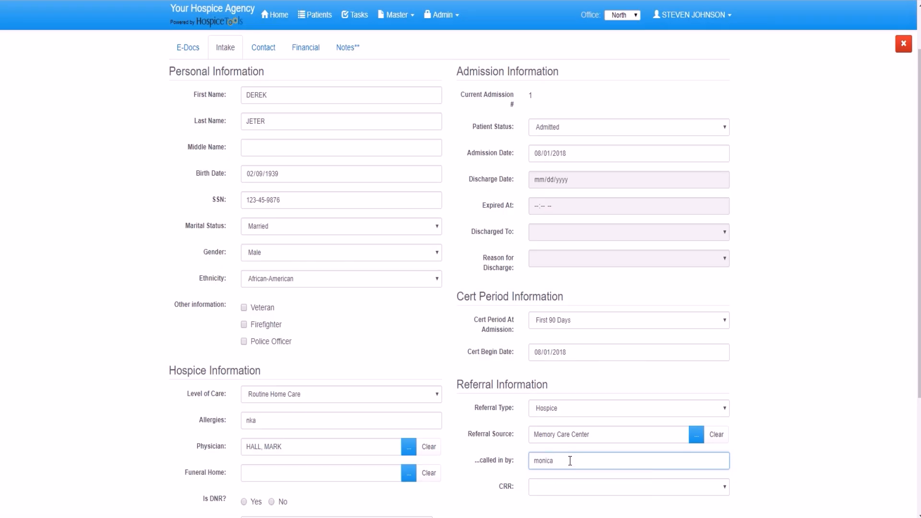
click(568, 487)
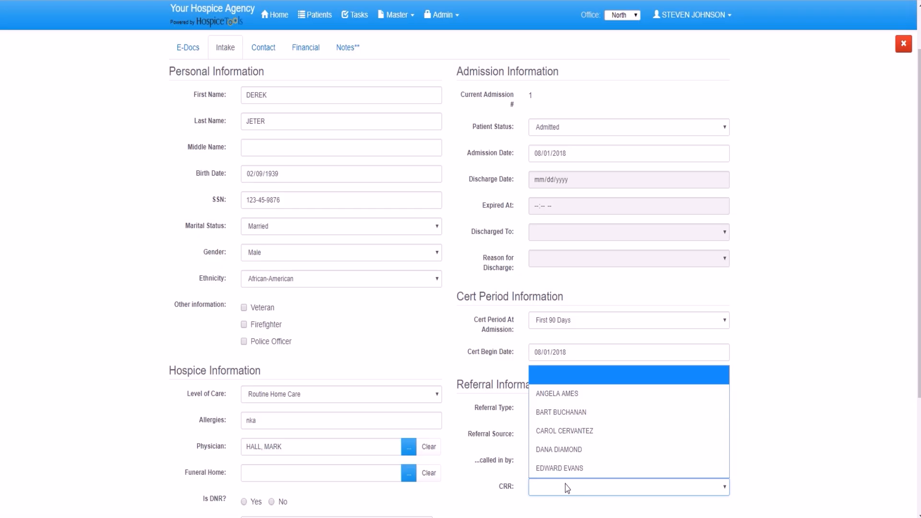
click(560, 392)
Save the patient's intake record with Update.
scroll(599, 379, down, 1)
scroll(609, 374, down, 3)
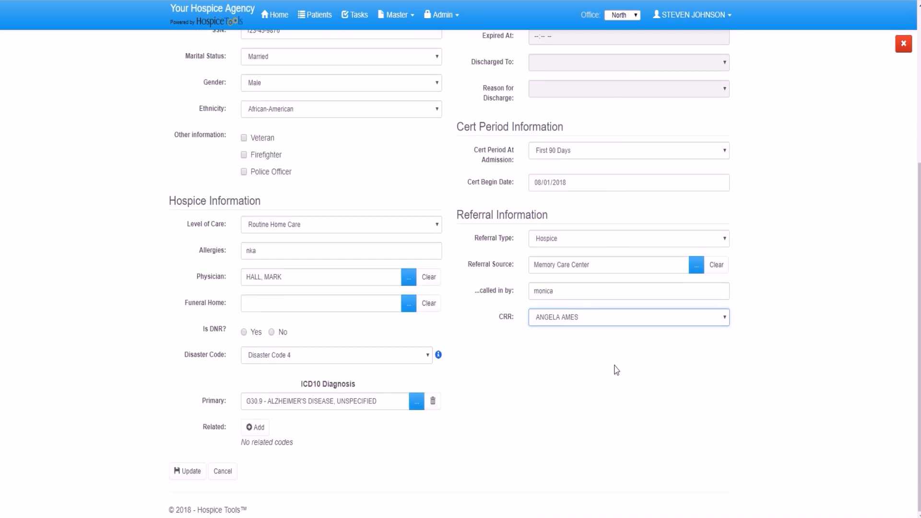
click(186, 471)
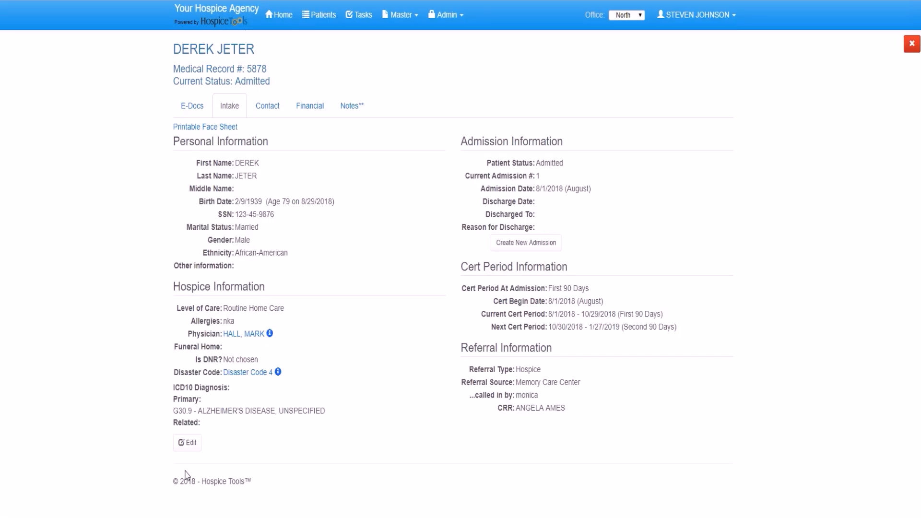